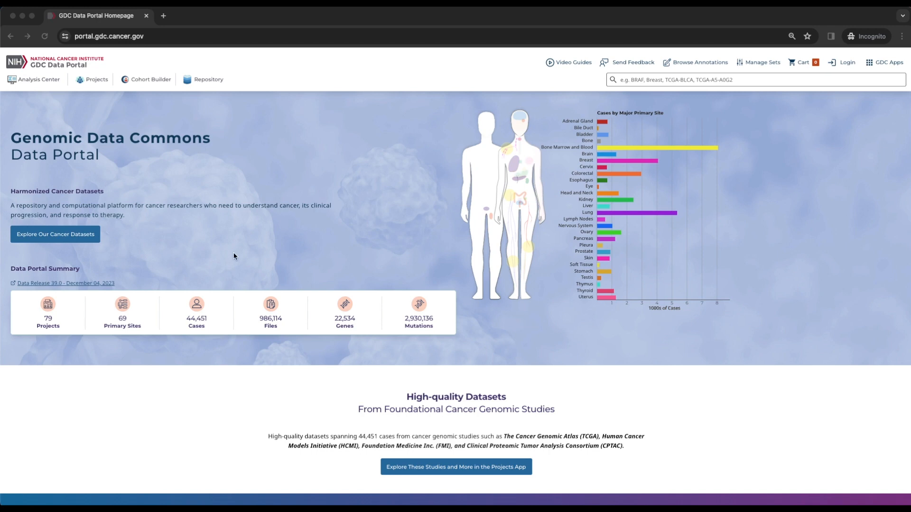
- Go to the Analysis Center and launch the Sequence Reads tool for the Lung 50plus RNA cohort
{"action": "left_click", "coordinate": [49, 104]}
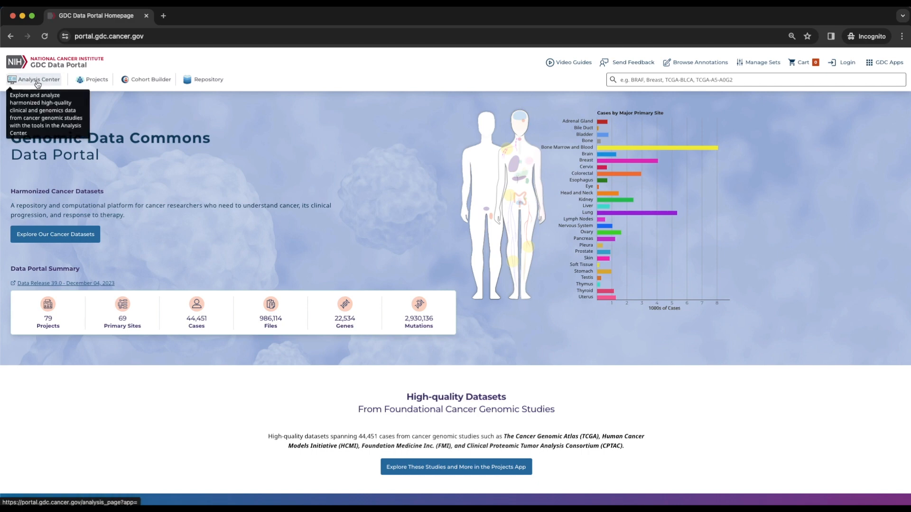
{"action": "left_click", "coordinate": [37, 83]}
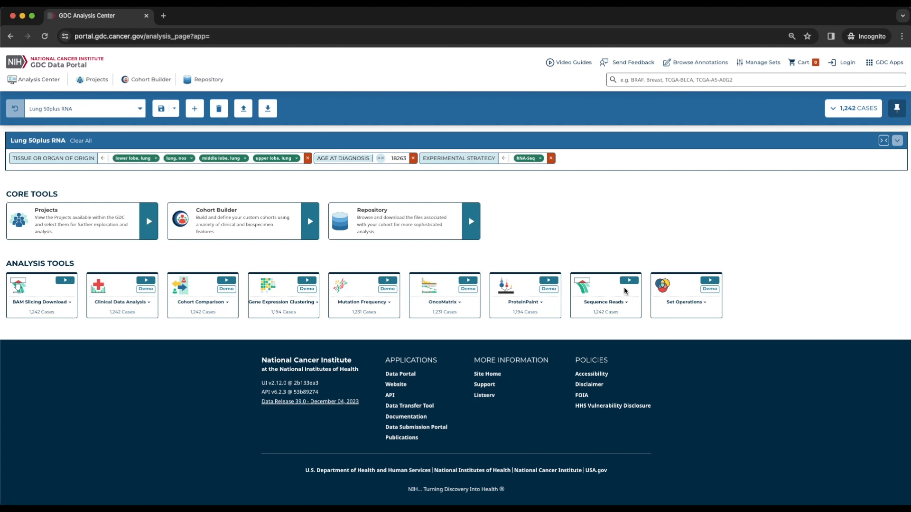
{"action": "left_click", "coordinate": [628, 282]}
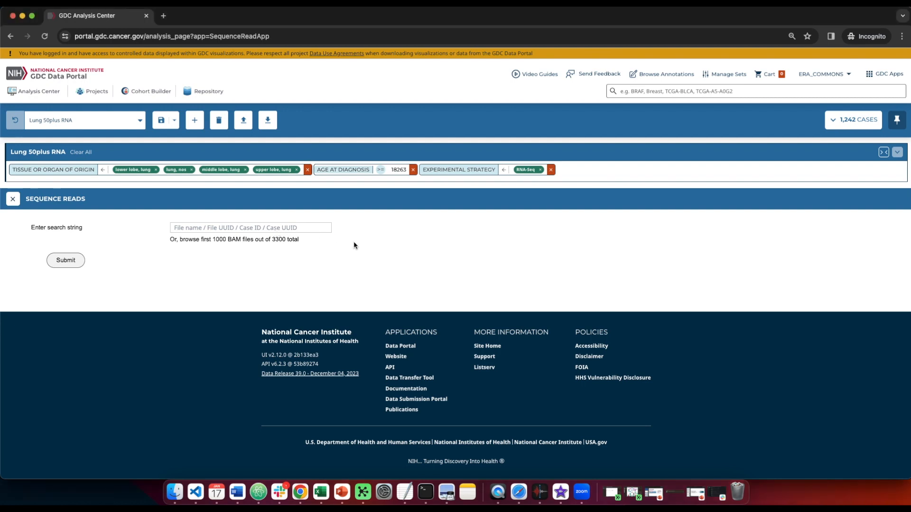
- Browse the cohort's BAM files and select the 7.55 GB Next Generation Cancer Model RNA-Seq file of case HCM-BROD-0027-C34
{"action": "left_click", "coordinate": [270, 242]}
{"action": "scroll", "coordinate": [272, 284], "scroll_direction": "down", "scroll_amount": 2}
{"action": "scroll", "coordinate": [272, 284], "scroll_direction": "down", "scroll_amount": 1}
{"action": "scroll", "coordinate": [272, 285], "scroll_direction": "down", "scroll_amount": 1}
{"action": "scroll", "coordinate": [272, 285], "scroll_direction": "up", "scroll_amount": 10}
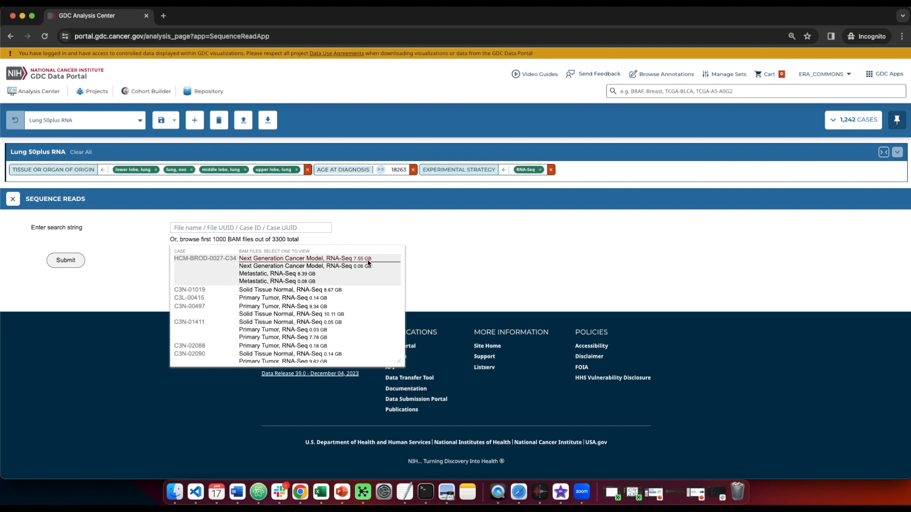
{"action": "left_click", "coordinate": [333, 260]}
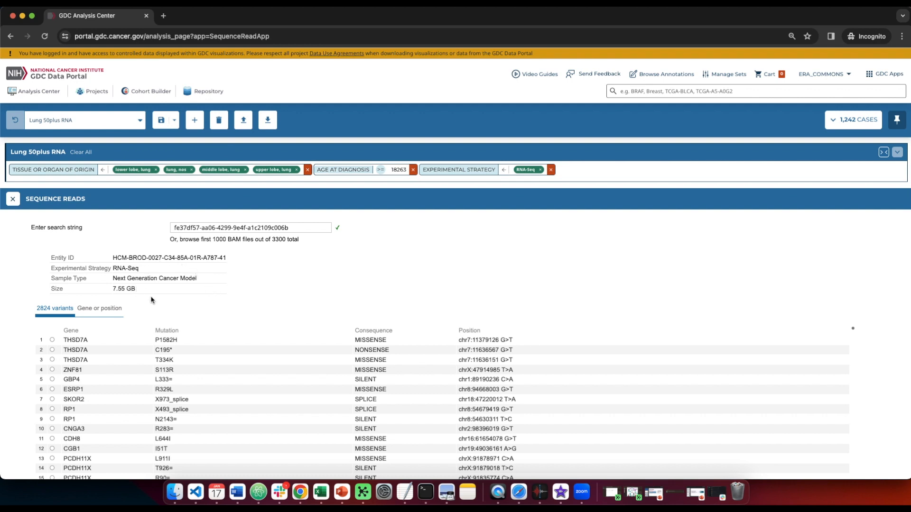
- Choose to slice the BAM file by gene or position and enter the gene TP53
{"action": "scroll", "coordinate": [153, 301], "scroll_direction": "down", "scroll_amount": 2}
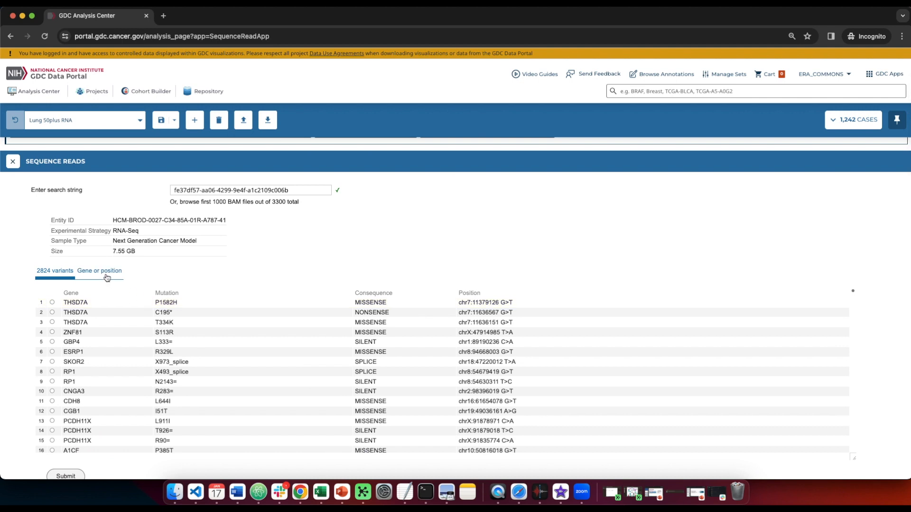
{"action": "left_click", "coordinate": [106, 276]}
{"action": "left_click", "coordinate": [171, 293]}
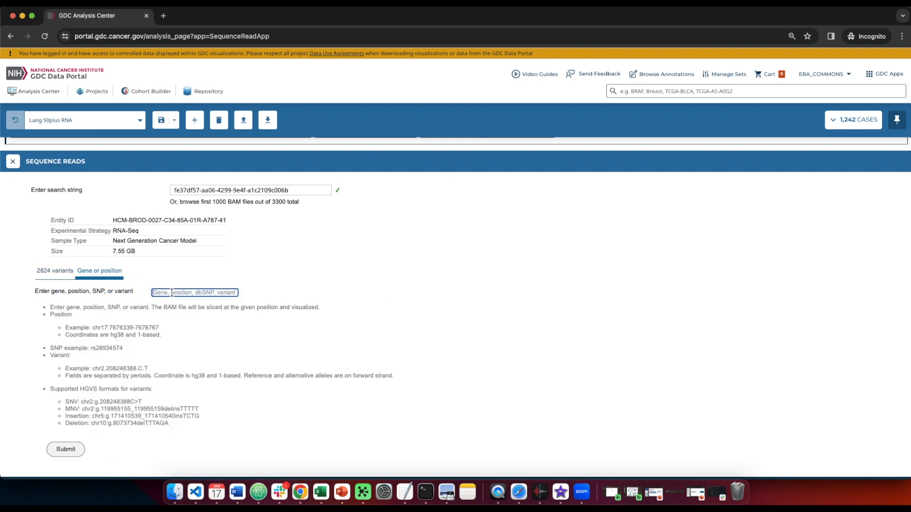
{"action": "type", "text": "TP53"}
{"action": "key", "text": "Return"}
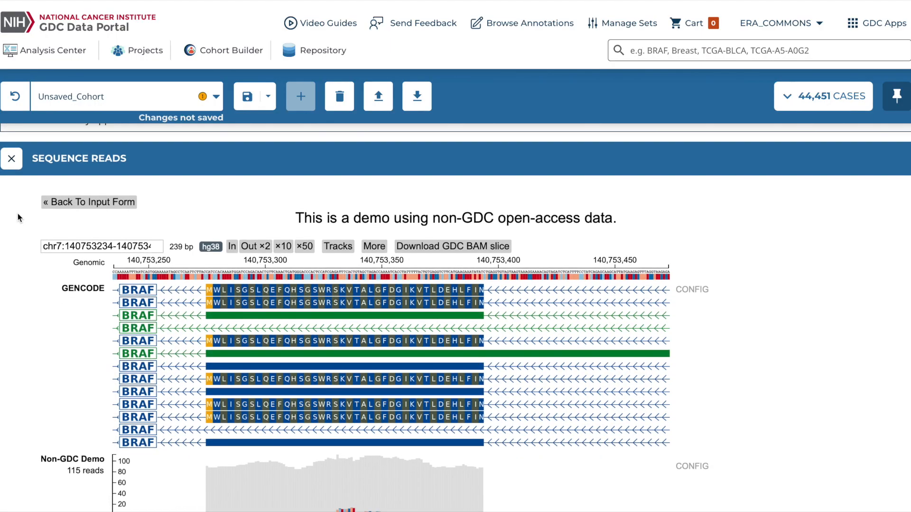
- Examine the BRAF gene models, the coverage plot and the reads grouped by supported allele in the demo view
{"action": "scroll", "coordinate": [19, 218], "scroll_direction": "down", "scroll_amount": 1}
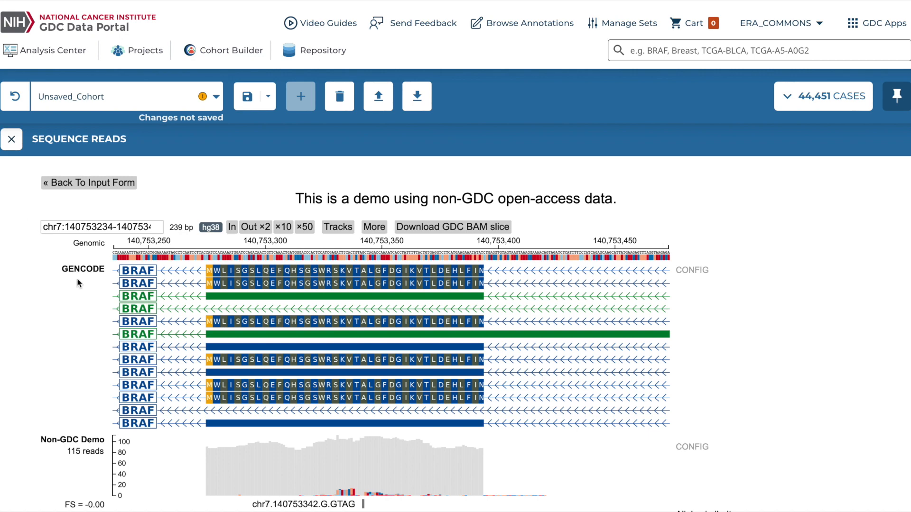
{"action": "scroll", "coordinate": [77, 279], "scroll_direction": "down", "scroll_amount": 5}
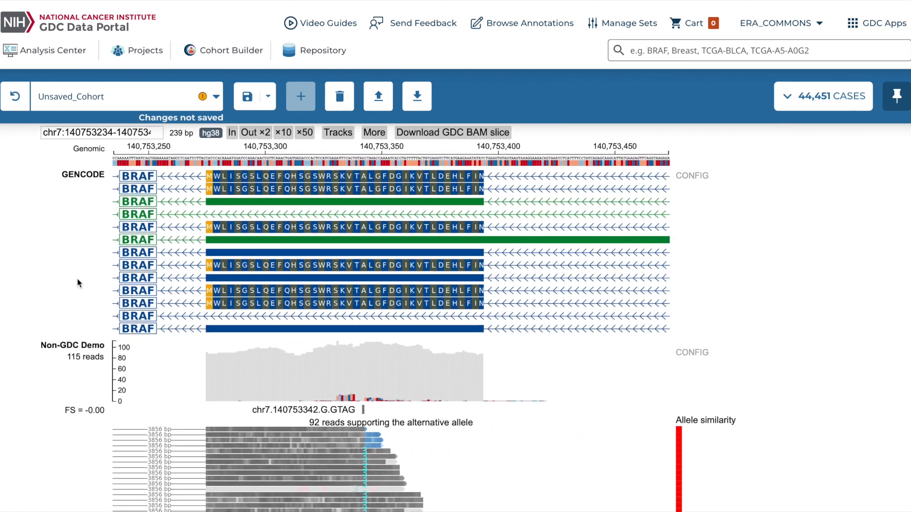
{"action": "scroll", "coordinate": [78, 280], "scroll_direction": "down", "scroll_amount": 3}
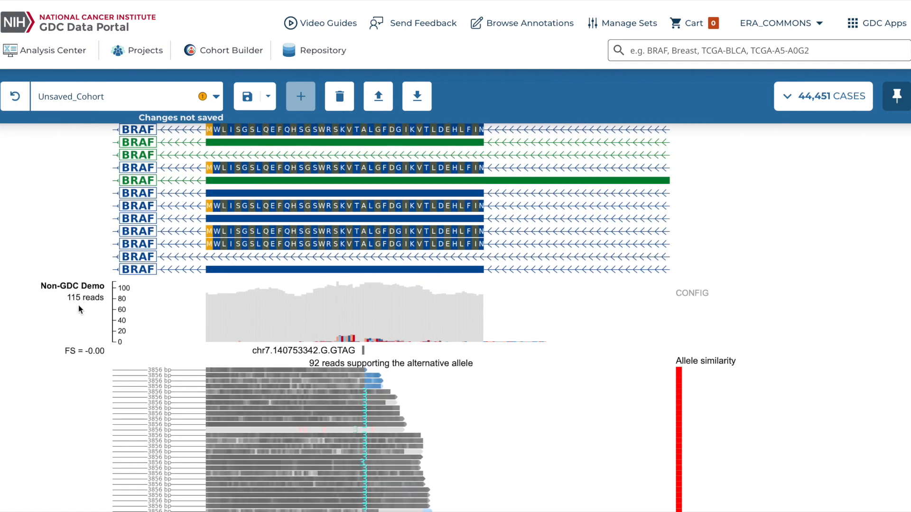
{"action": "scroll", "coordinate": [79, 307], "scroll_direction": "down", "scroll_amount": 4}
{"action": "scroll", "coordinate": [79, 308], "scroll_direction": "down", "scroll_amount": 4}
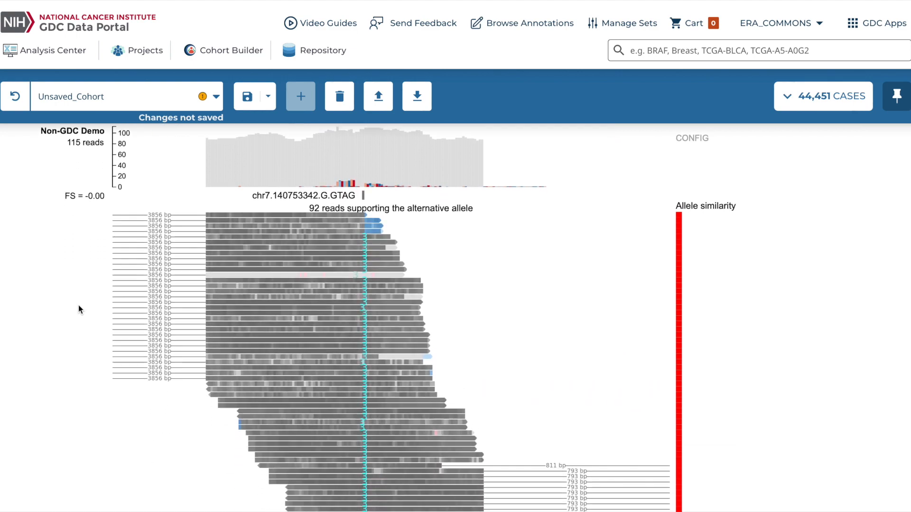
{"action": "scroll", "coordinate": [78, 309], "scroll_direction": "down", "scroll_amount": 4}
{"action": "scroll", "coordinate": [78, 309], "scroll_direction": "down", "scroll_amount": 8}
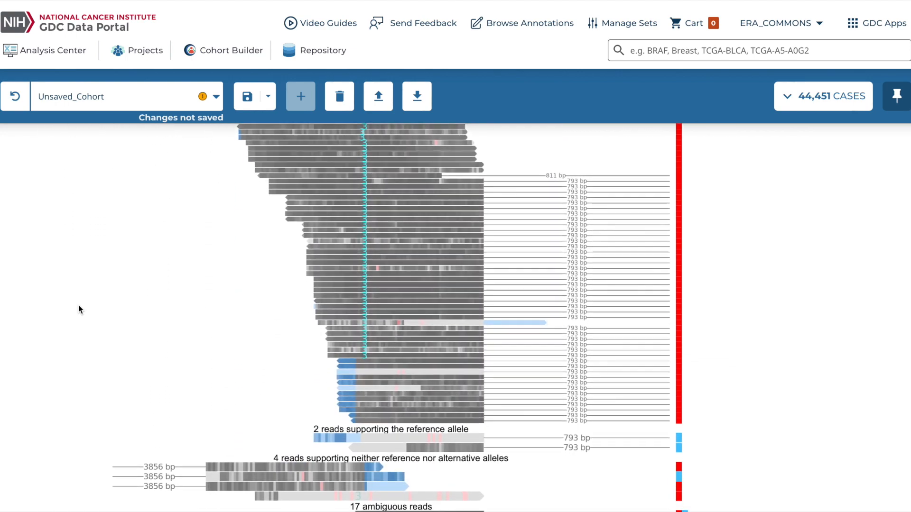
{"action": "scroll", "coordinate": [79, 309], "scroll_direction": "down", "scroll_amount": 3}
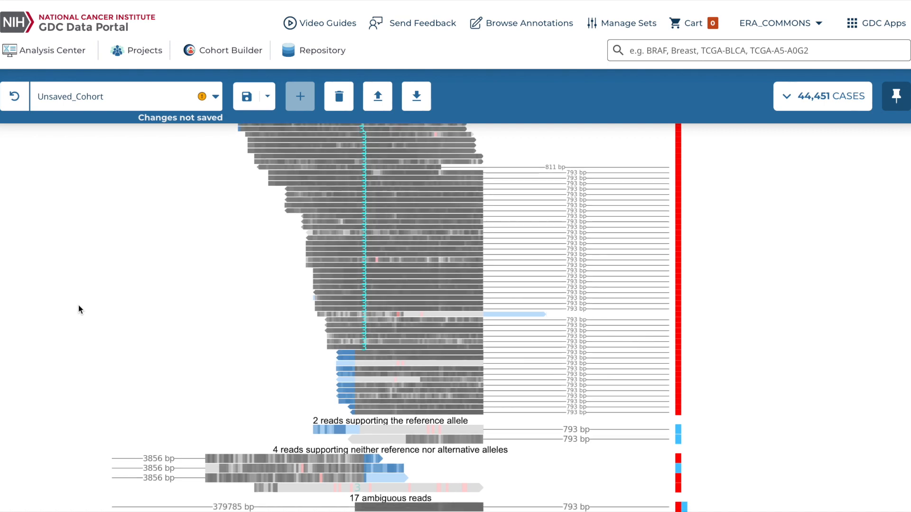
{"action": "scroll", "coordinate": [79, 310], "scroll_direction": "down", "scroll_amount": 3}
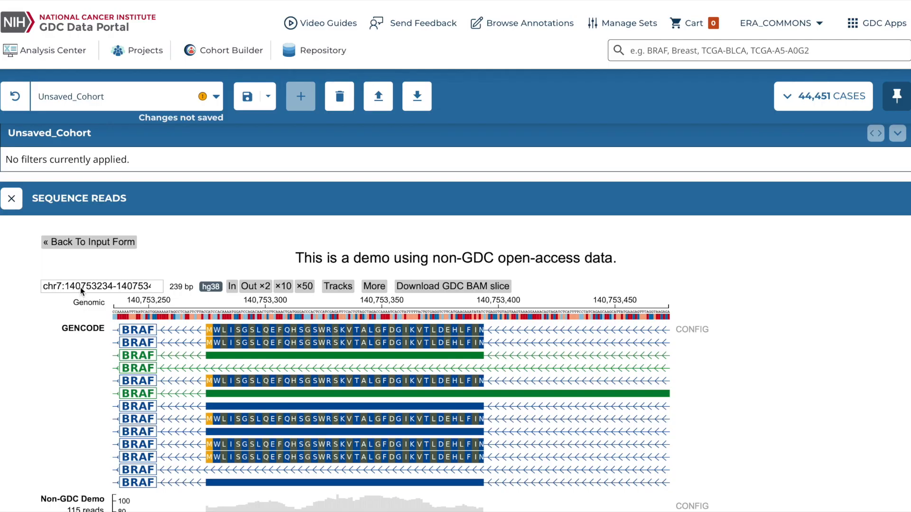
{"action": "left_click", "coordinate": [81, 287]}
{"action": "left_click_drag", "start_coordinate": [44, 285], "coordinate": [76, 294]}
{"action": "key", "text": "BackSpace"}
{"action": "key", "text": "ctrl+v"}
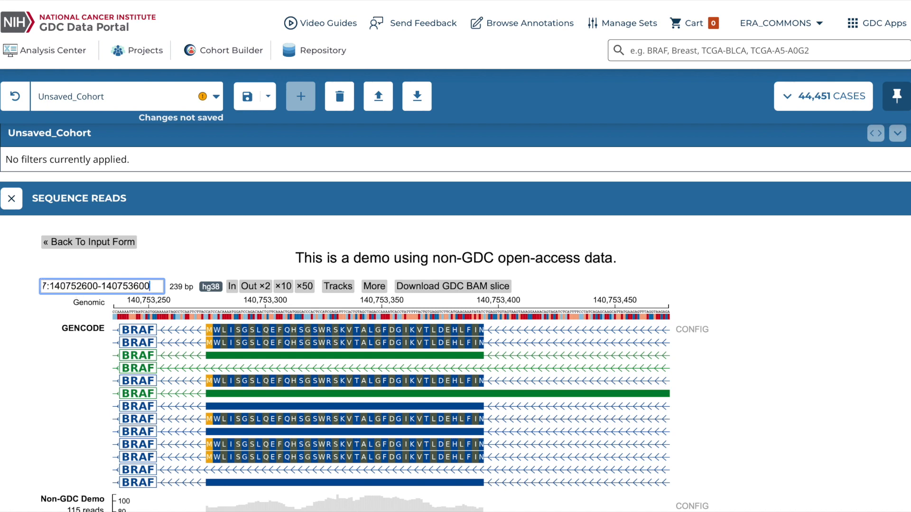
{"action": "key", "text": "Return"}
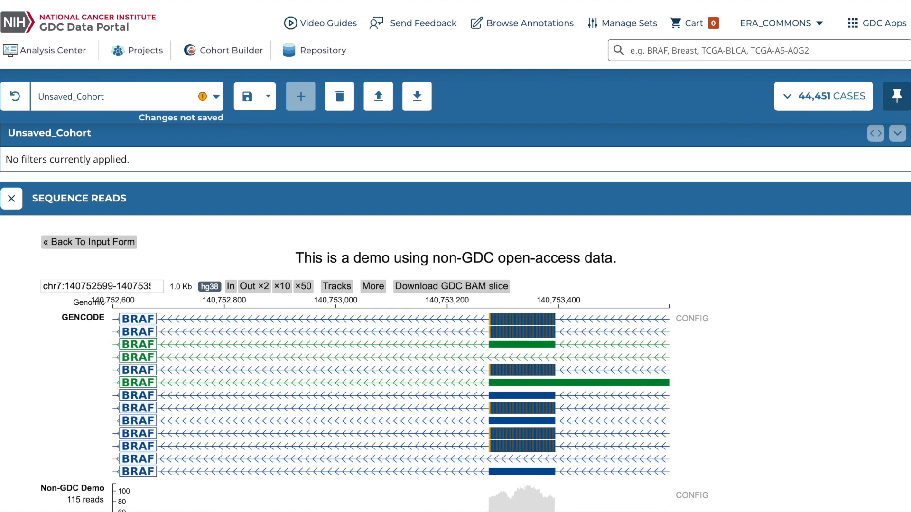
- Review the read groups in this region, shift the displayed range about 250 bp toward higher coordinates, and zoom out ×2
{"action": "scroll", "coordinate": [455, 316], "scroll_direction": "down", "scroll_amount": 7}
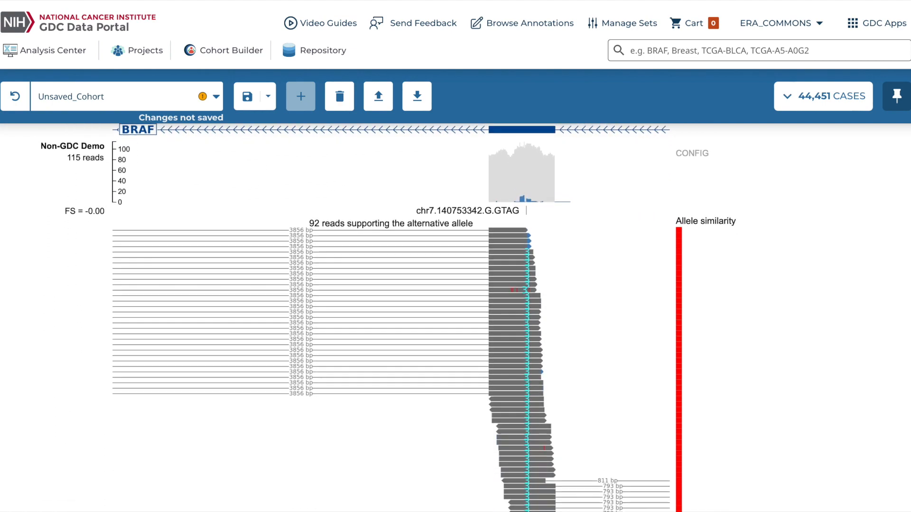
{"action": "scroll", "coordinate": [455, 316], "scroll_direction": "down", "scroll_amount": 7}
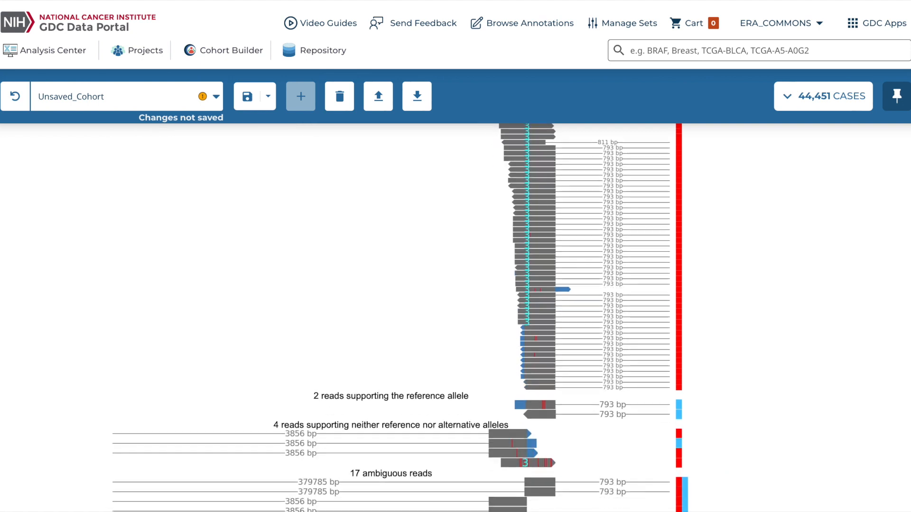
{"action": "scroll", "coordinate": [455, 316], "scroll_direction": "down", "scroll_amount": 1}
{"action": "scroll", "coordinate": [455, 316], "scroll_direction": "up", "scroll_amount": 9}
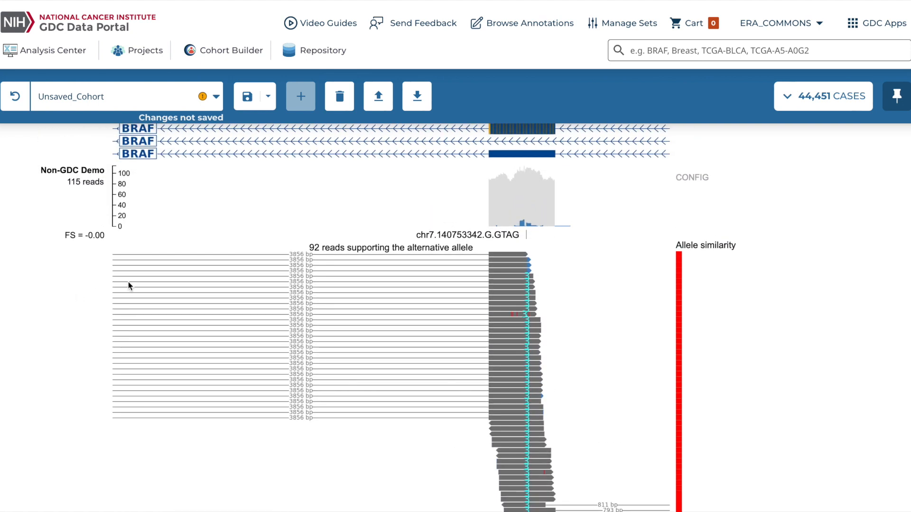
{"action": "left_click_drag", "start_coordinate": [429, 282], "coordinate": [293, 285]}
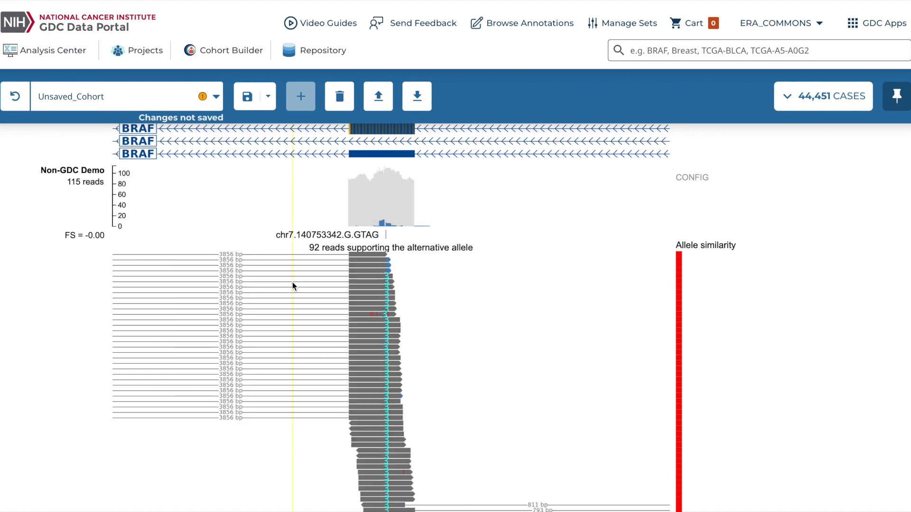
{"action": "scroll", "coordinate": [293, 285], "scroll_direction": "up", "scroll_amount": 8}
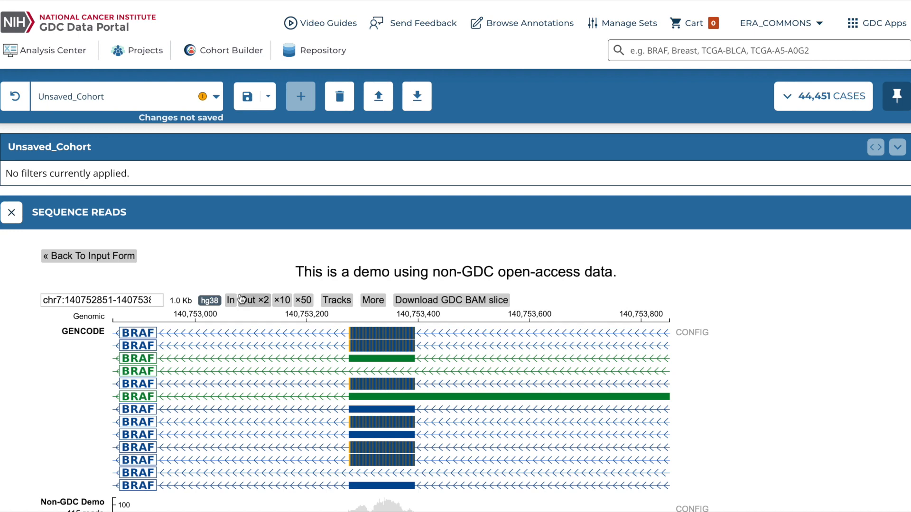
{"action": "left_click", "coordinate": [253, 303]}
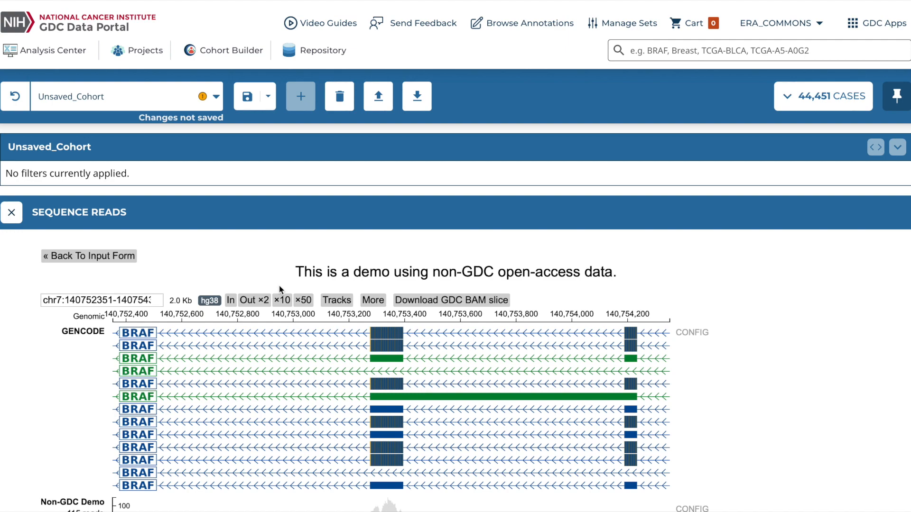
- View the list of available tracks and close it again
{"action": "scroll", "coordinate": [279, 285], "scroll_direction": "down", "scroll_amount": 1}
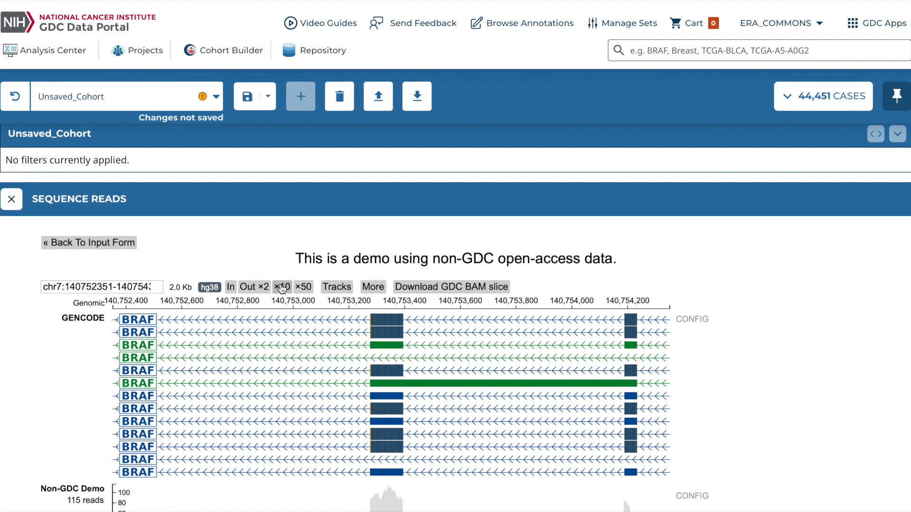
{"action": "left_click", "coordinate": [337, 288]}
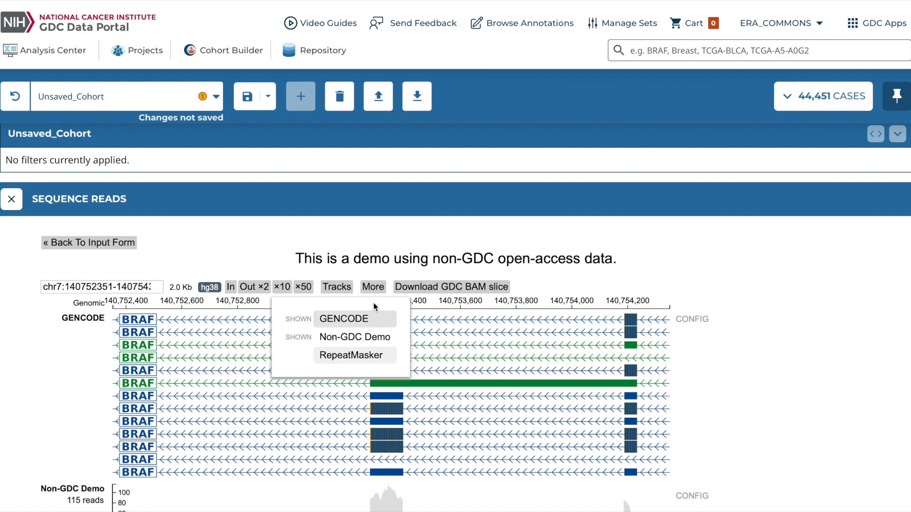
{"action": "left_click", "coordinate": [688, 317]}
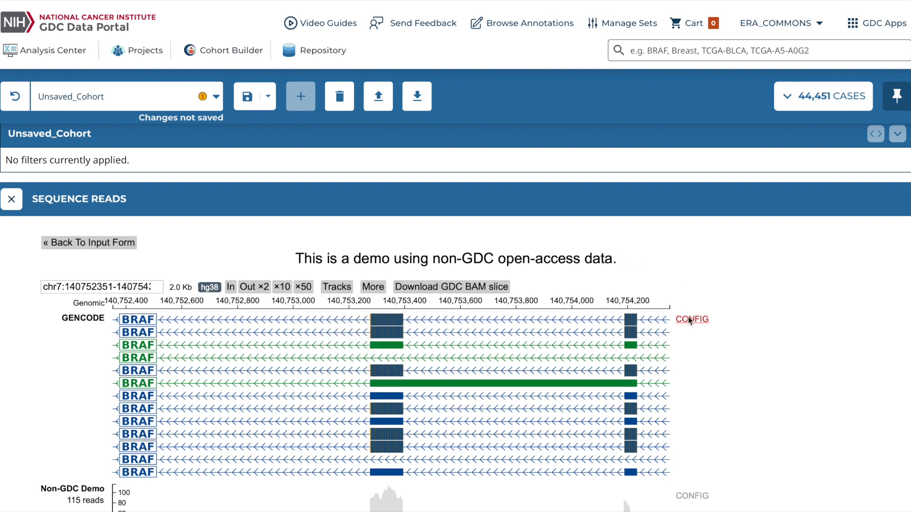
- Open the Non-GDC Demo read track's configuration and review its display options, rendering rules and base quality color scale
{"action": "left_click", "coordinate": [688, 317]}
{"action": "scroll", "coordinate": [693, 434], "scroll_direction": "down", "scroll_amount": 3}
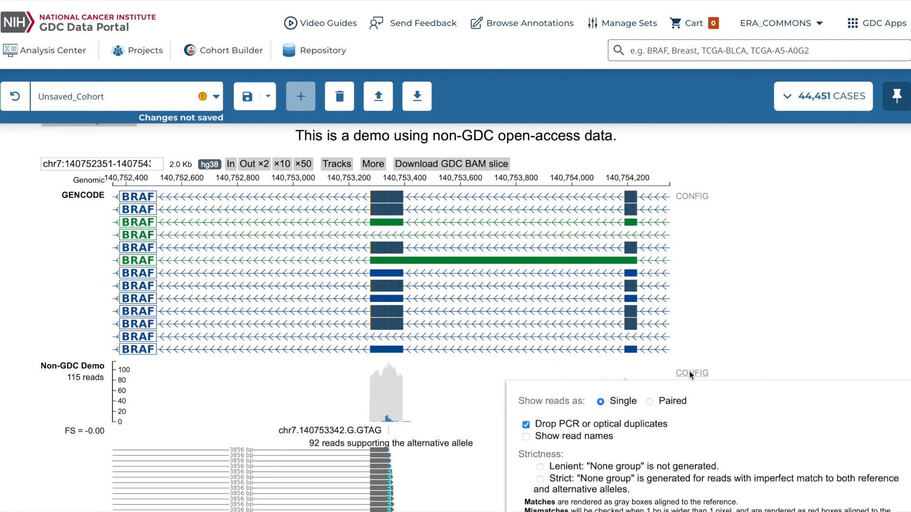
{"action": "scroll", "coordinate": [690, 375], "scroll_direction": "down", "scroll_amount": 3}
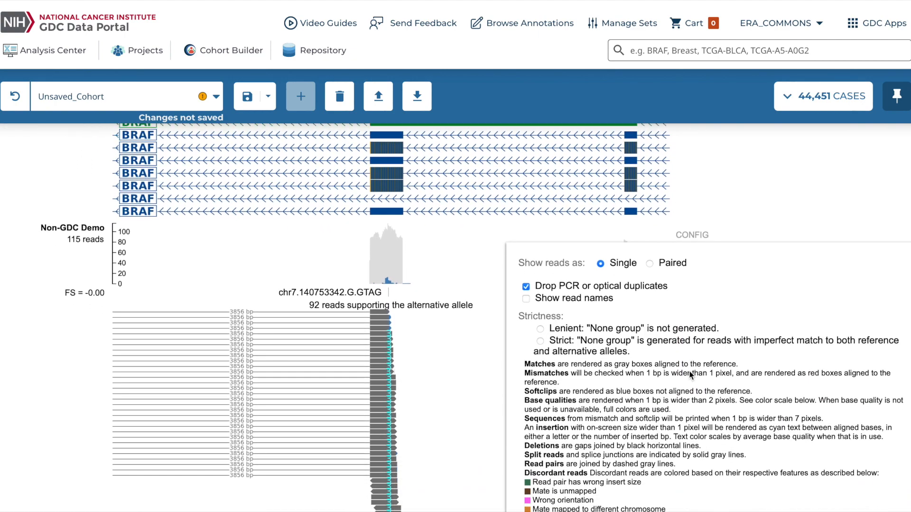
{"action": "scroll", "coordinate": [691, 375], "scroll_direction": "down", "scroll_amount": 2}
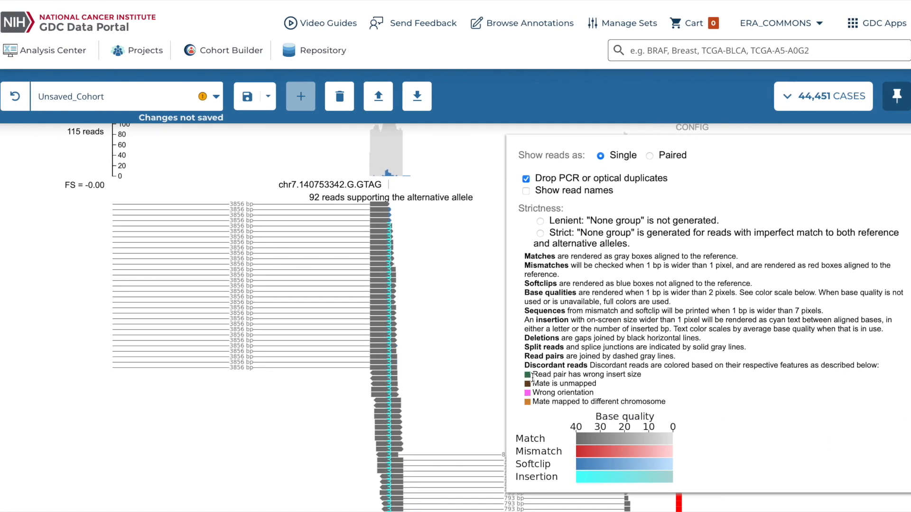
{"action": "scroll", "coordinate": [532, 377], "scroll_direction": "down", "scroll_amount": 5}
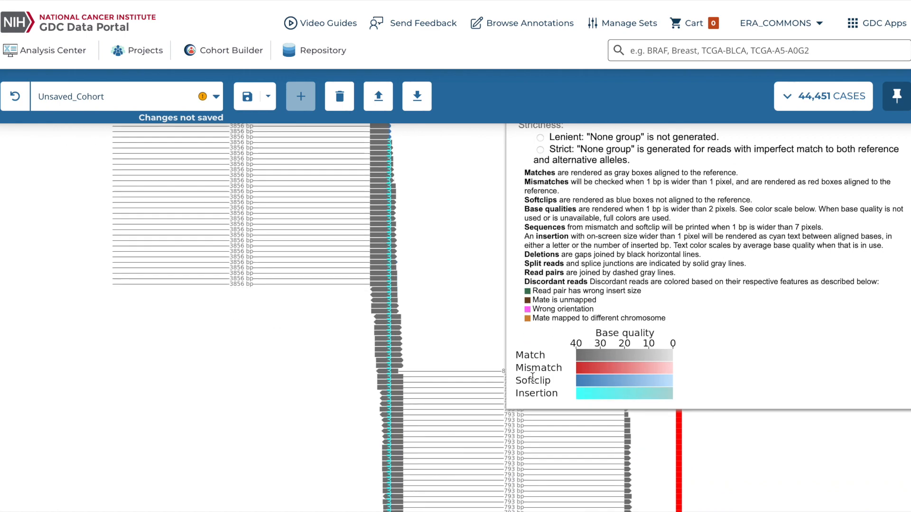
{"action": "scroll", "coordinate": [532, 378], "scroll_direction": "down", "scroll_amount": 8}
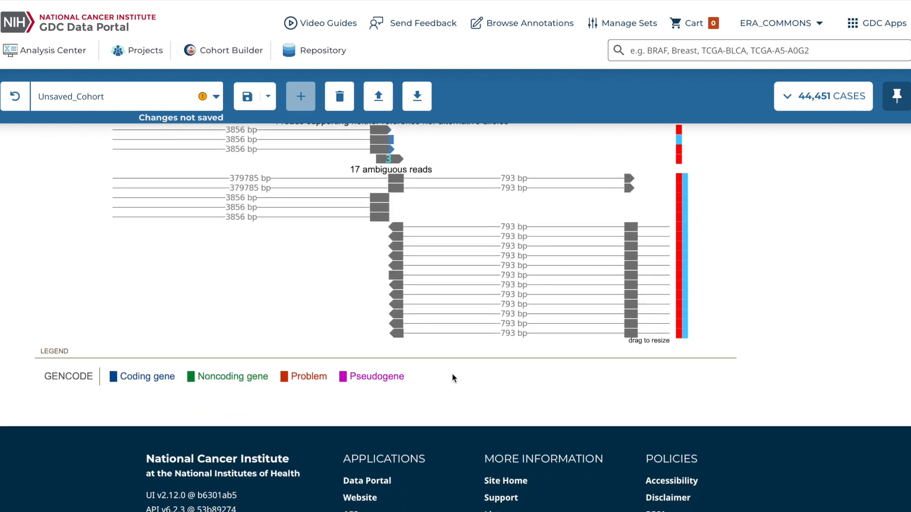
- Zoom in to roughly 140,753,290–140,753,370 on the genomic ruler and open the details of the second read supporting the alternative allele
{"action": "scroll", "coordinate": [454, 378], "scroll_direction": "up", "scroll_amount": 12}
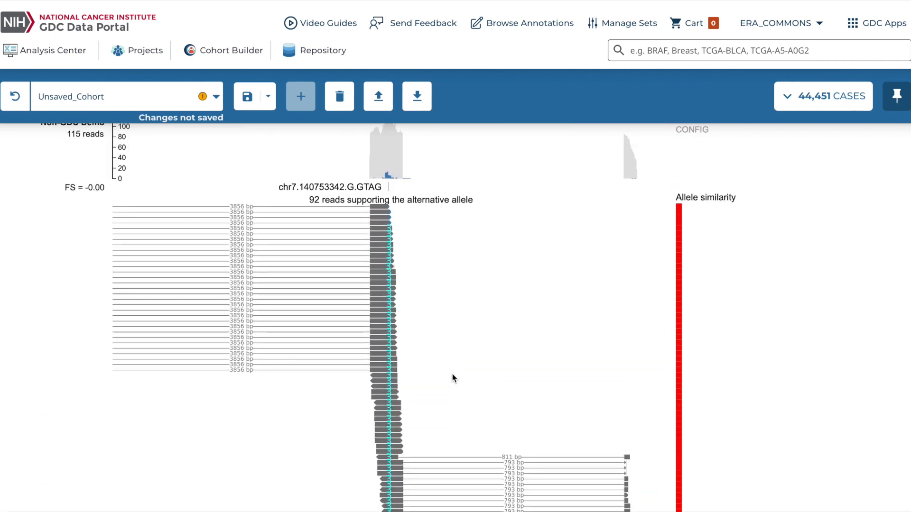
{"action": "scroll", "coordinate": [452, 374], "scroll_direction": "up", "scroll_amount": 4}
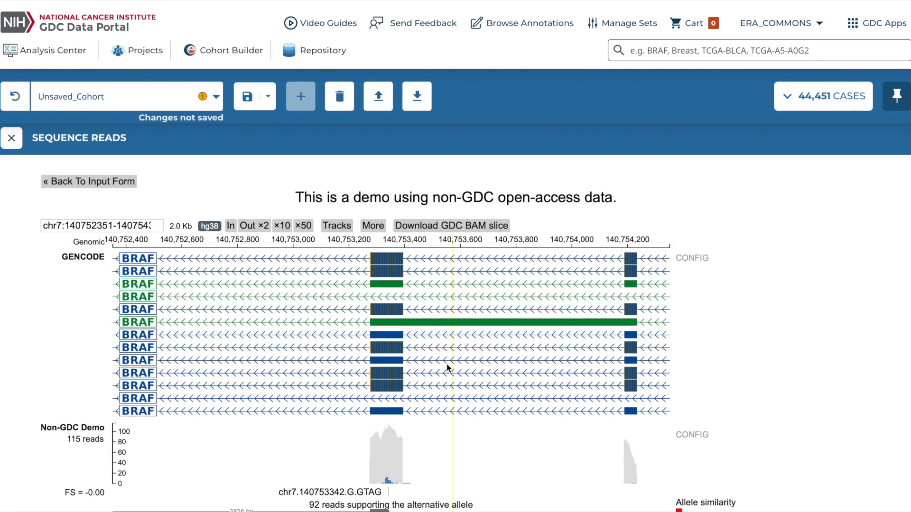
{"action": "left_click_drag", "start_coordinate": [375, 243], "coordinate": [398, 245]}
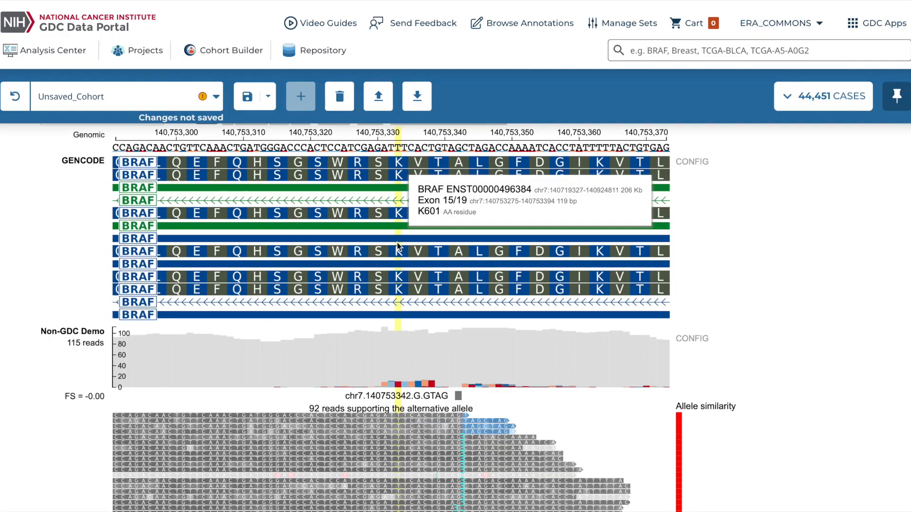
{"action": "scroll", "coordinate": [437, 283], "scroll_direction": "down", "scroll_amount": 2}
{"action": "left_click", "coordinate": [452, 349]}
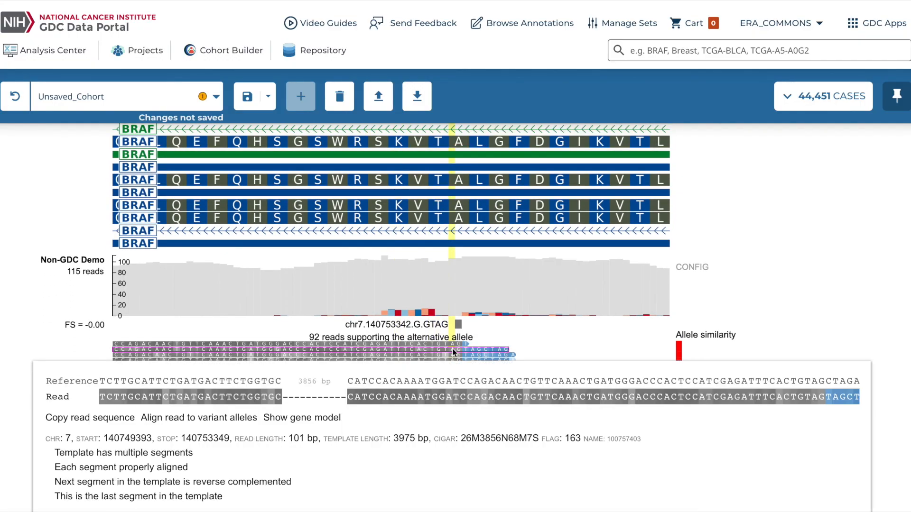
- Close the read's details and display the hg38 reference DNA sequence of the current region
{"action": "scroll", "coordinate": [452, 349], "scroll_direction": "down", "scroll_amount": 1}
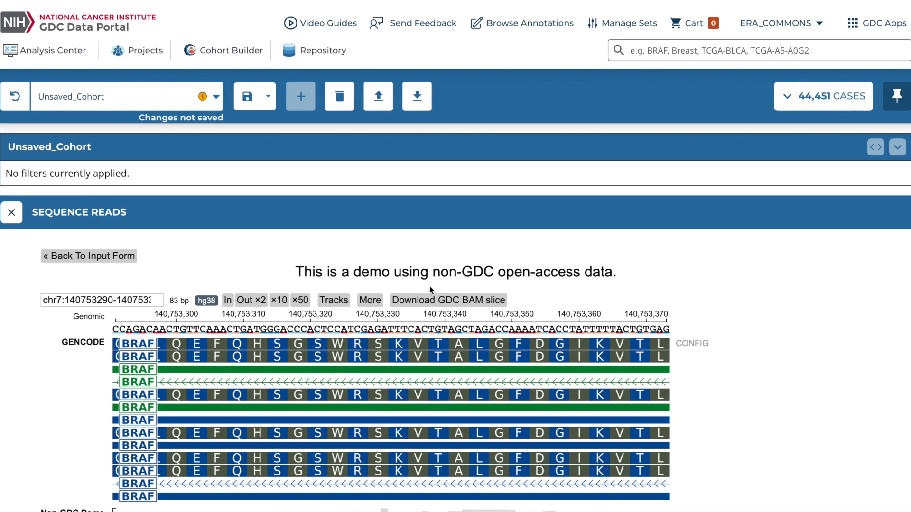
{"action": "left_click", "coordinate": [370, 301]}
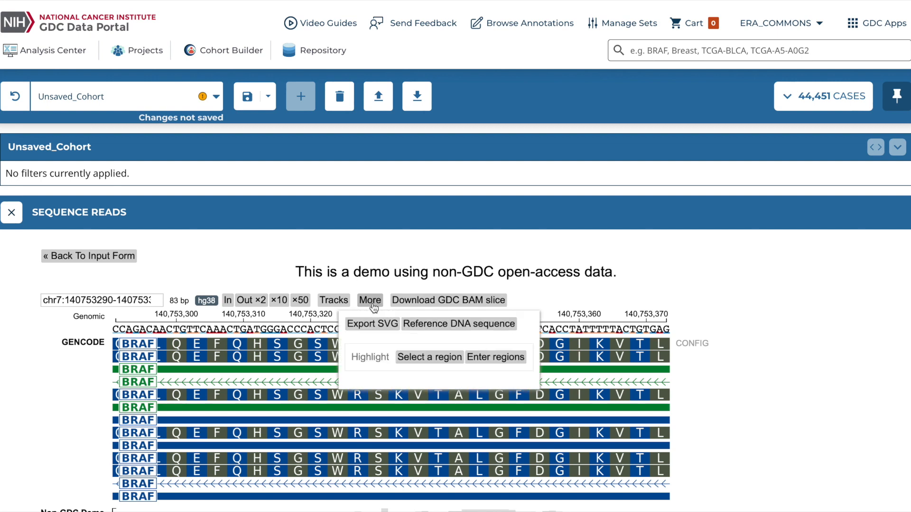
{"action": "left_click", "coordinate": [430, 326]}
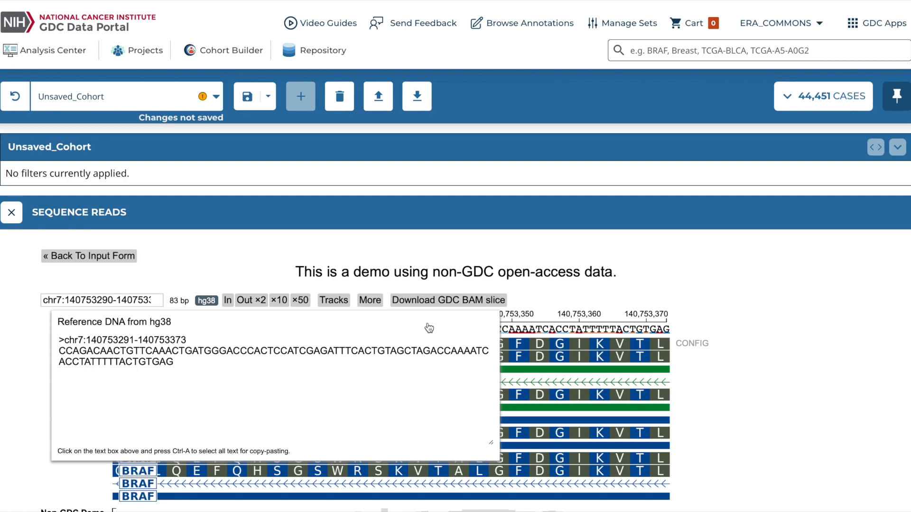
- Highlight a region on the genomic ruler from about 140,753,325 to 140,753,340
{"action": "left_click", "coordinate": [371, 301]}
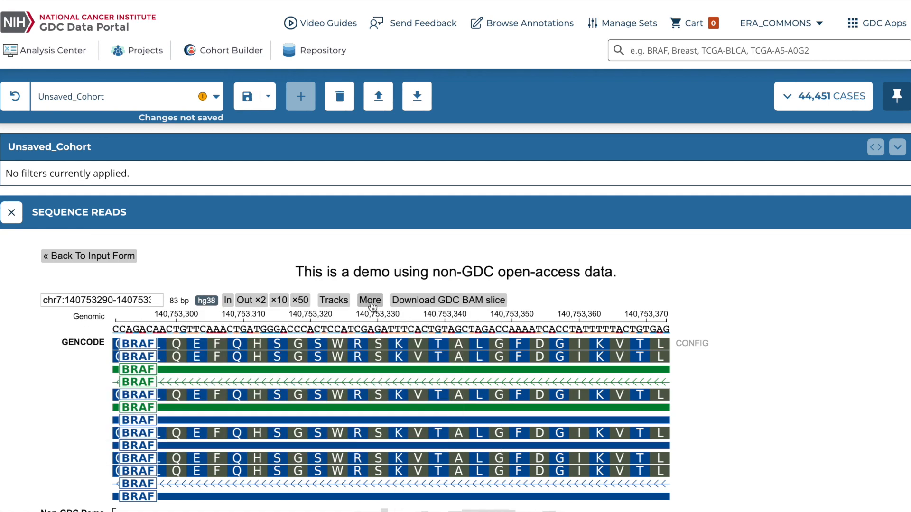
{"action": "left_click", "coordinate": [420, 352]}
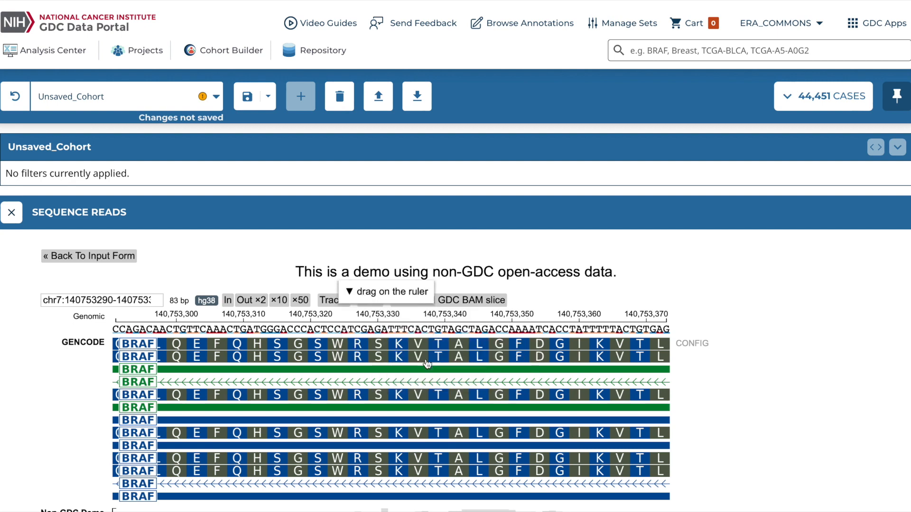
{"action": "left_click_drag", "start_coordinate": [351, 321], "coordinate": [444, 318]}
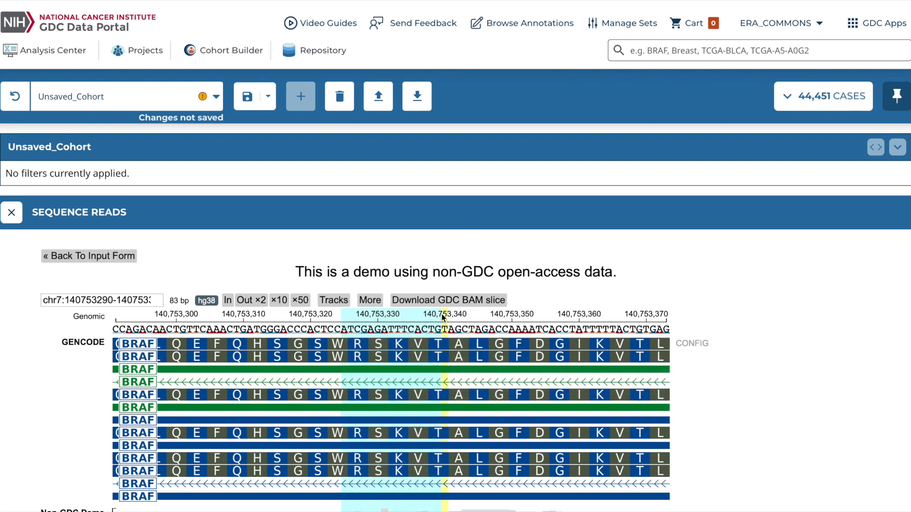